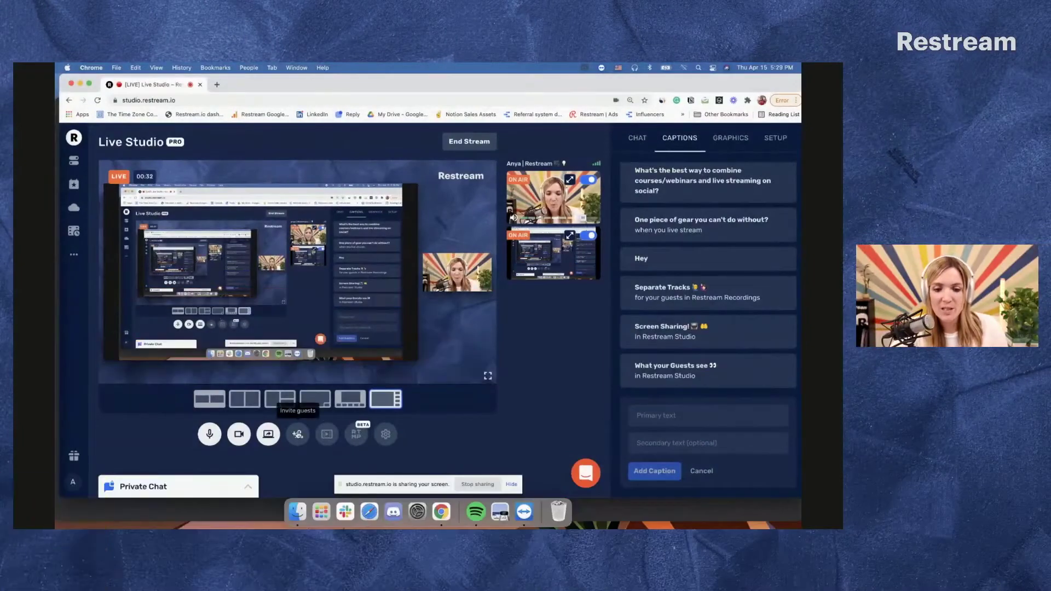
Open the guest invite link in a new incognito window and allow microphone and camera access.
{"action": "left_click", "coordinate": [298, 434]}
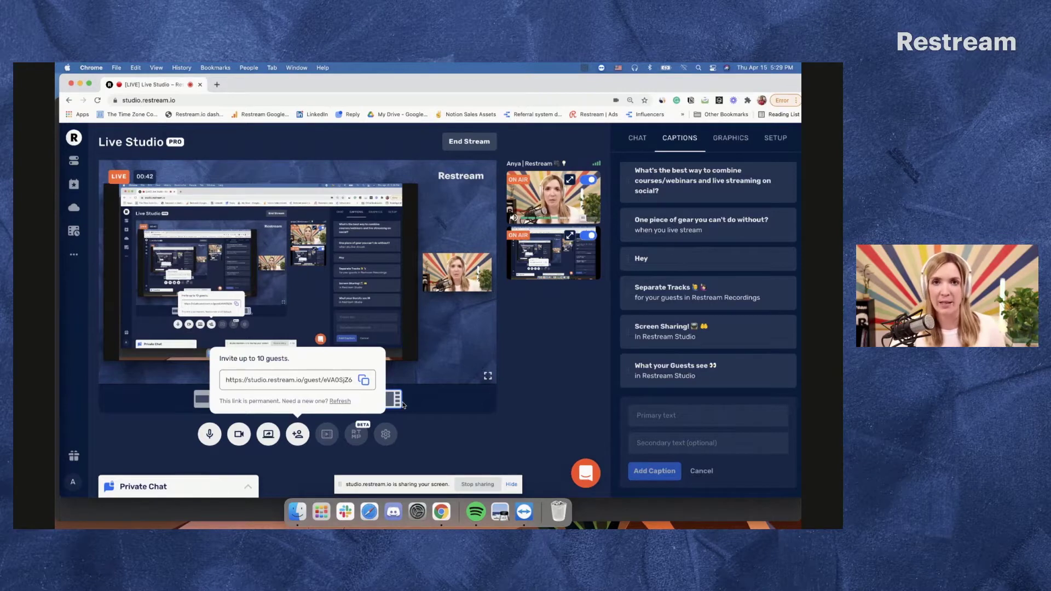
{"action": "left_click", "coordinate": [432, 445]}
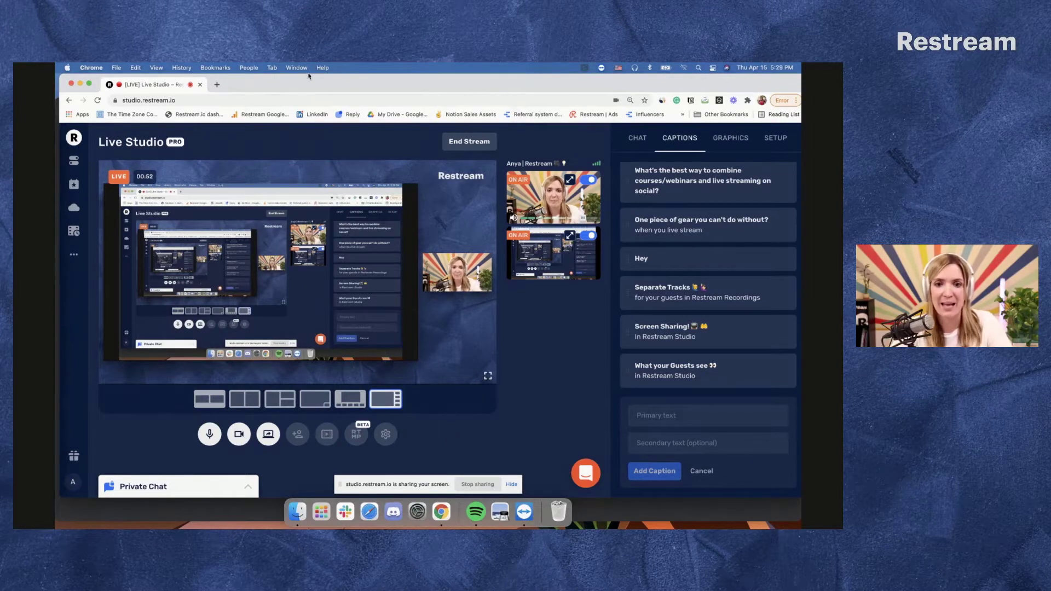
{"action": "key", "text": "super+shift+n"}
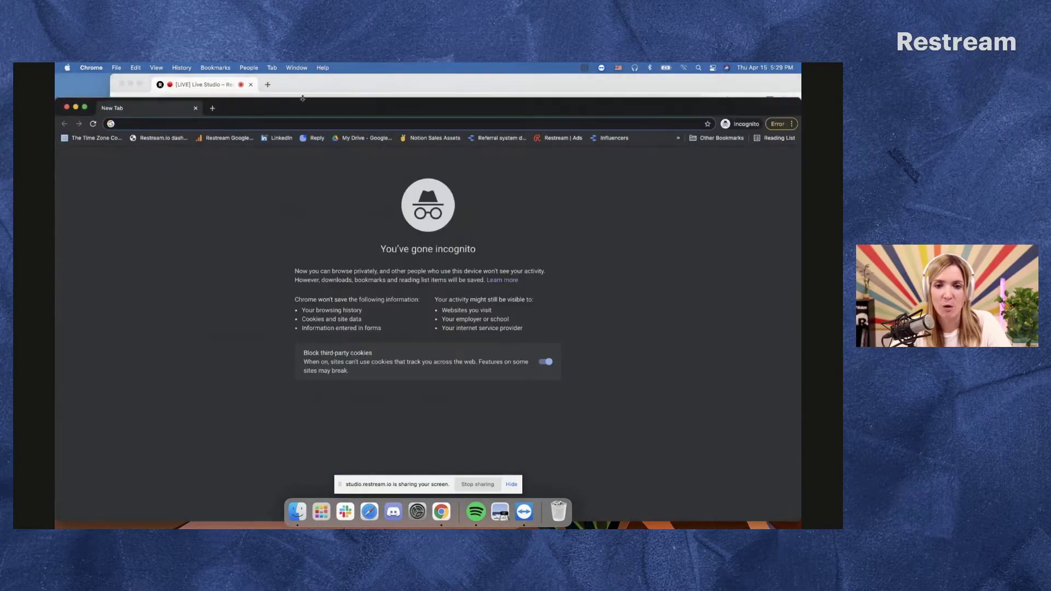
{"action": "left_click_drag", "start_coordinate": [302, 94], "coordinate": [309, 81]}
{"action": "key", "text": "super+v"}
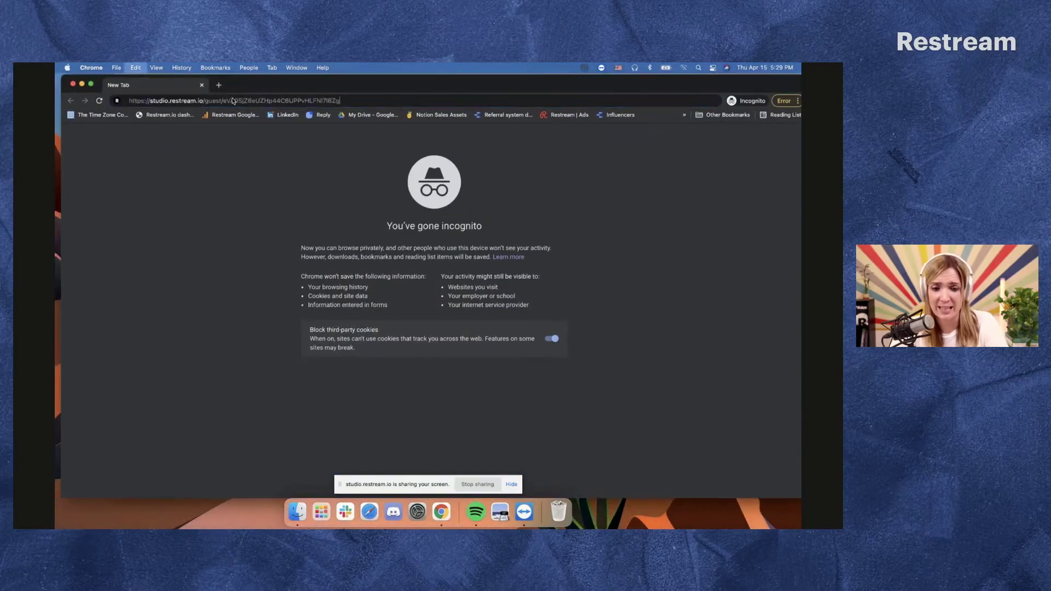
{"action": "key", "text": "Return"}
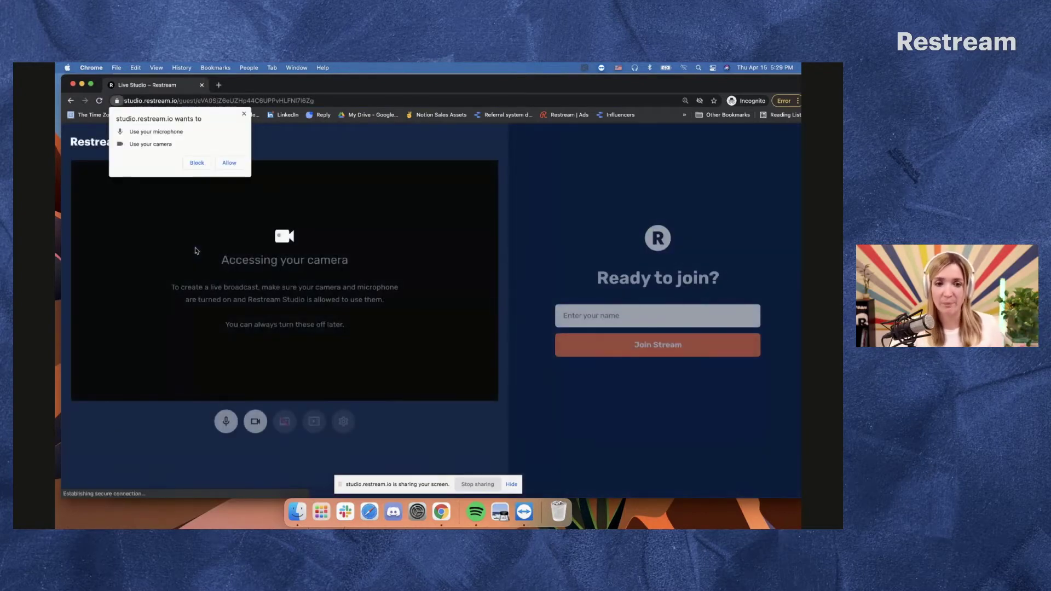
{"action": "left_click", "coordinate": [229, 163]}
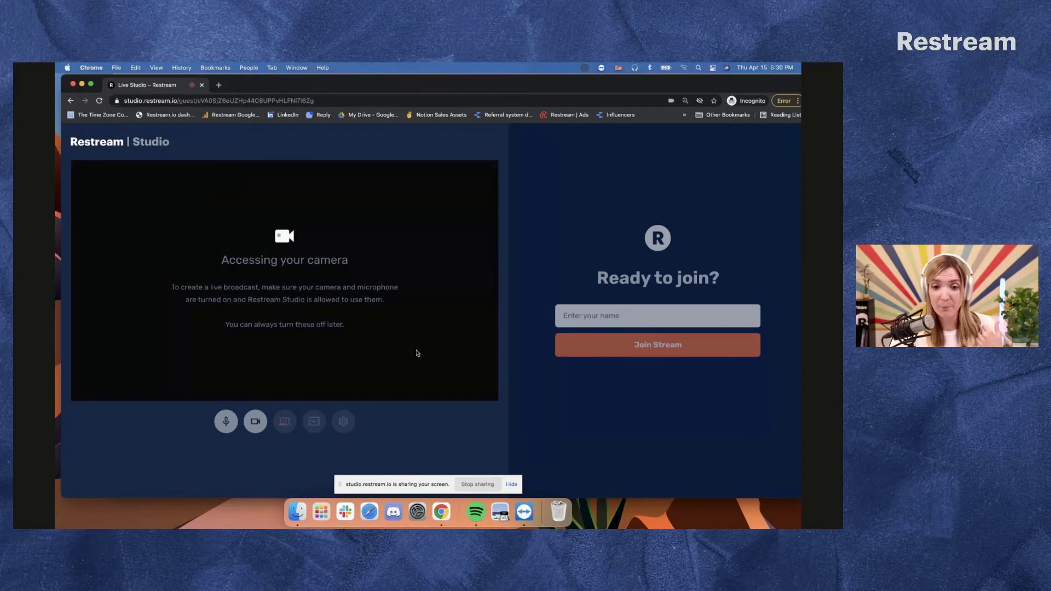
Set the guest's video input to Cam Link 4K and audio input to Scarlett 2i2 USB.
{"action": "left_click", "coordinate": [343, 422]}
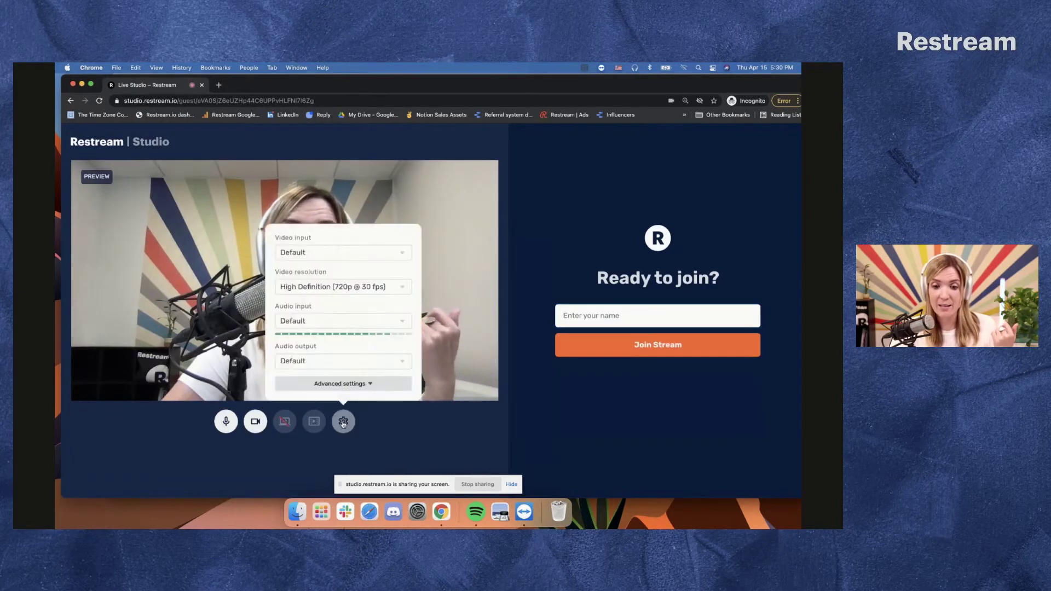
{"action": "left_click", "coordinate": [337, 253]}
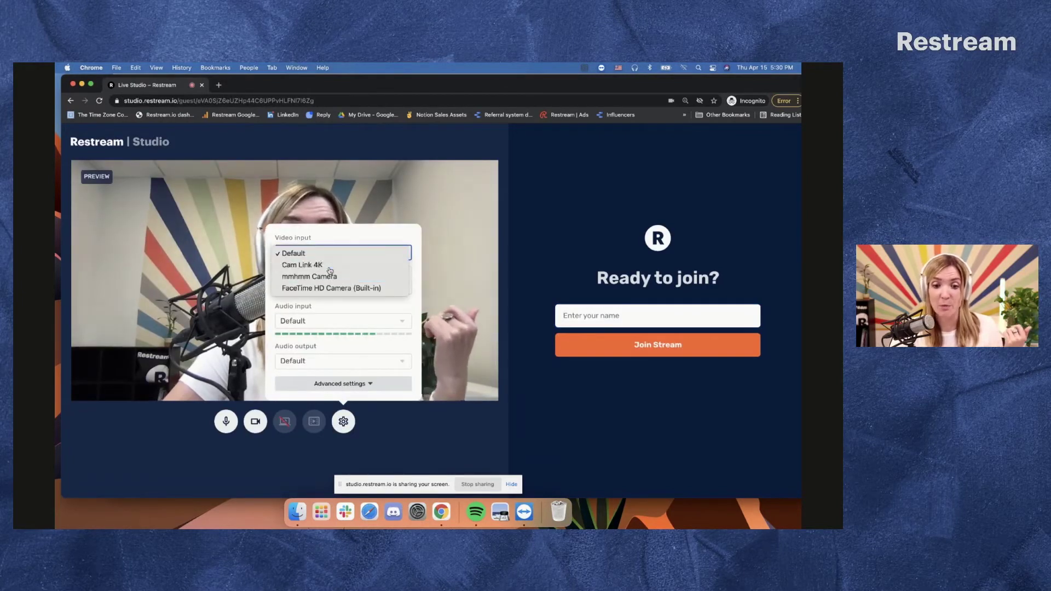
{"action": "left_click", "coordinate": [307, 265]}
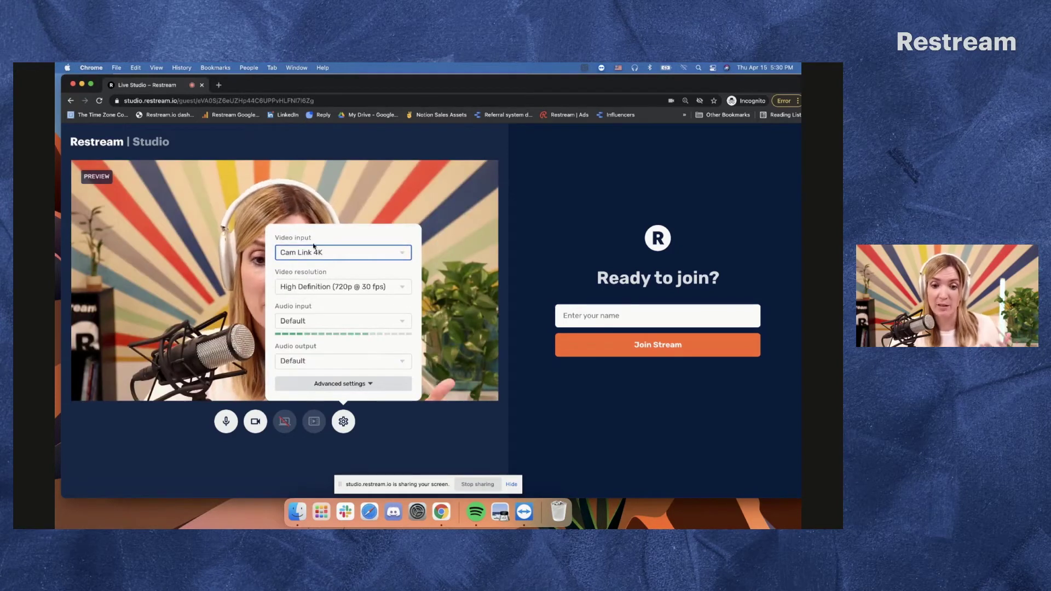
{"action": "left_click", "coordinate": [304, 287]}
{"action": "left_click", "coordinate": [301, 290]}
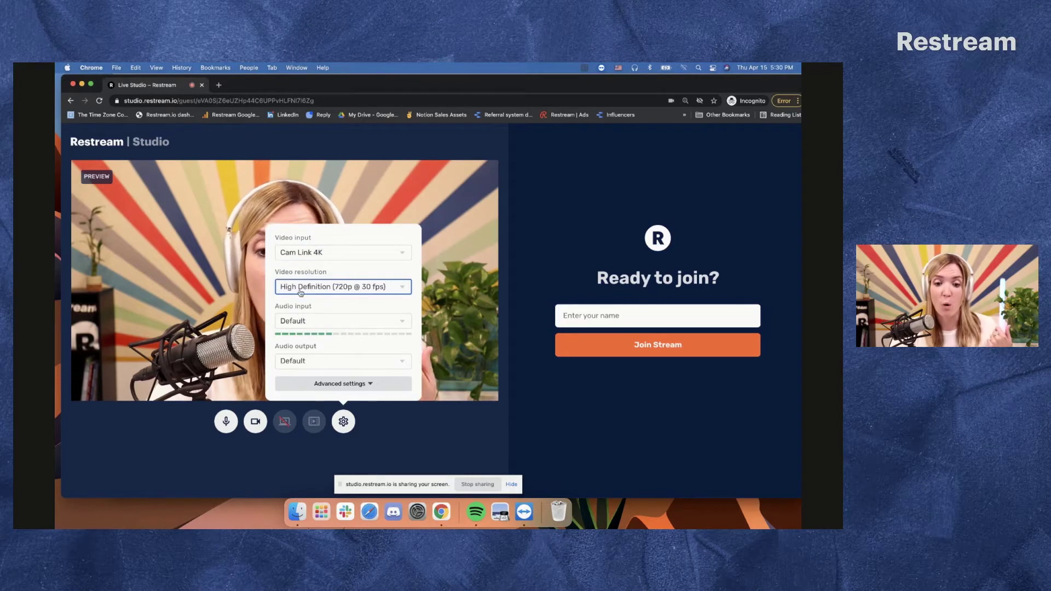
{"action": "left_click", "coordinate": [295, 324]}
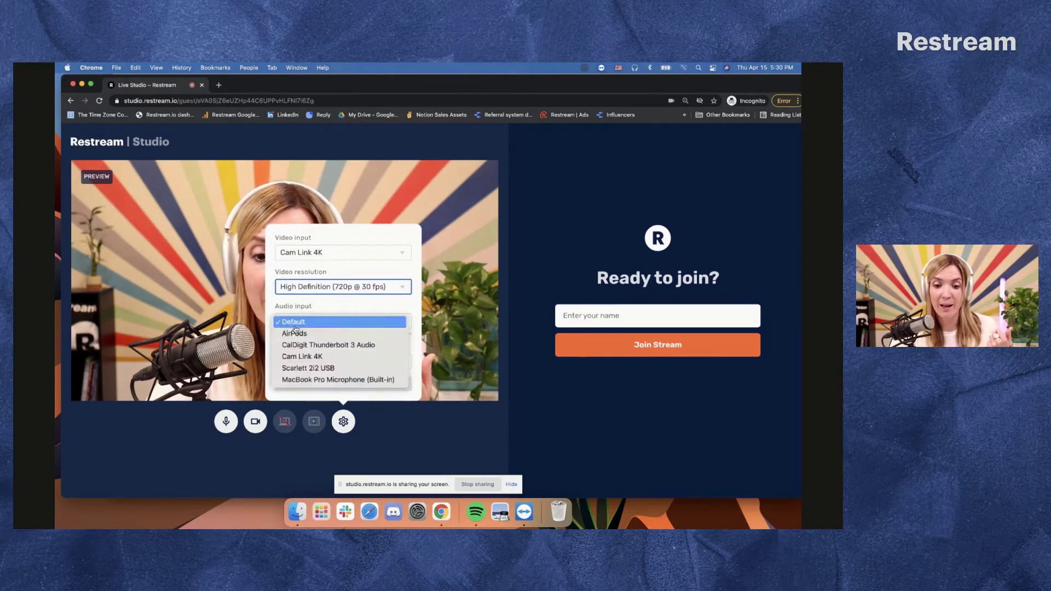
{"action": "left_click", "coordinate": [298, 369]}
Mute the guest's microphone, enter the guest's first name, and join the stream.
{"action": "left_click", "coordinate": [222, 419]}
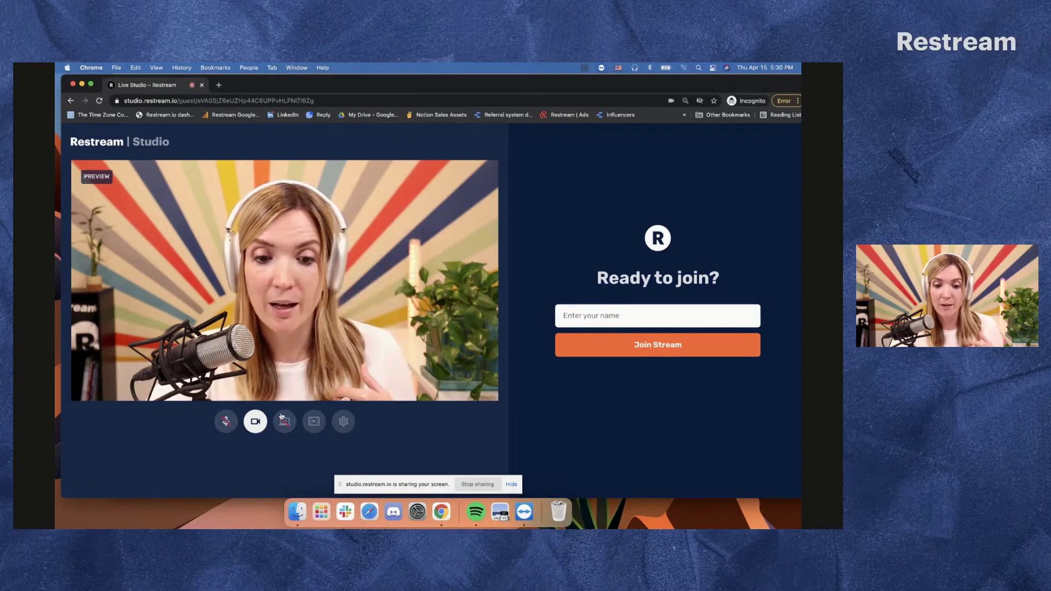
{"action": "left_click", "coordinate": [619, 315]}
{"action": "type", "text": "Anya"}
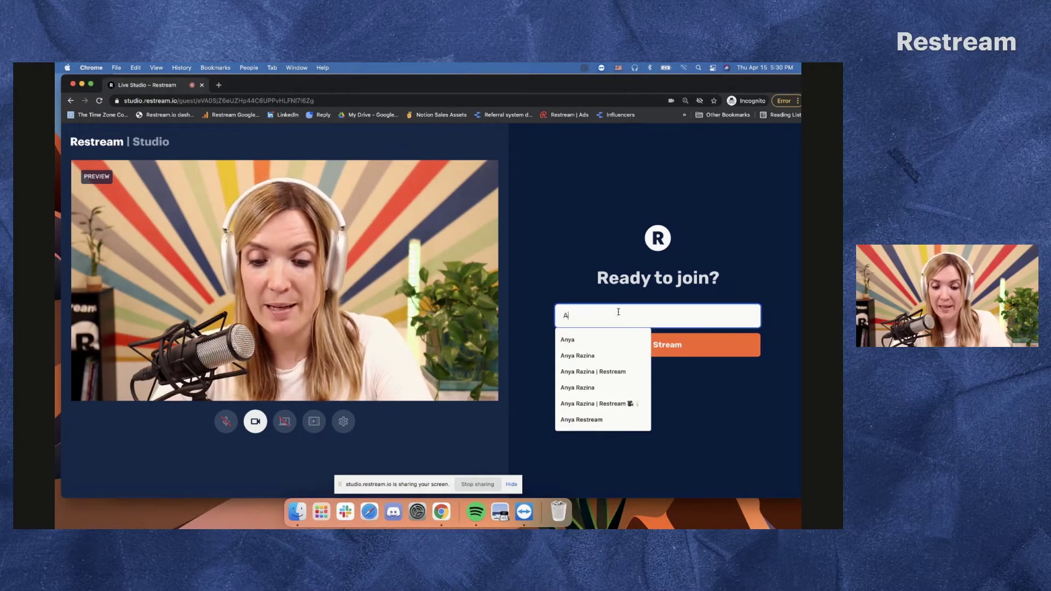
{"action": "left_click", "coordinate": [661, 355]}
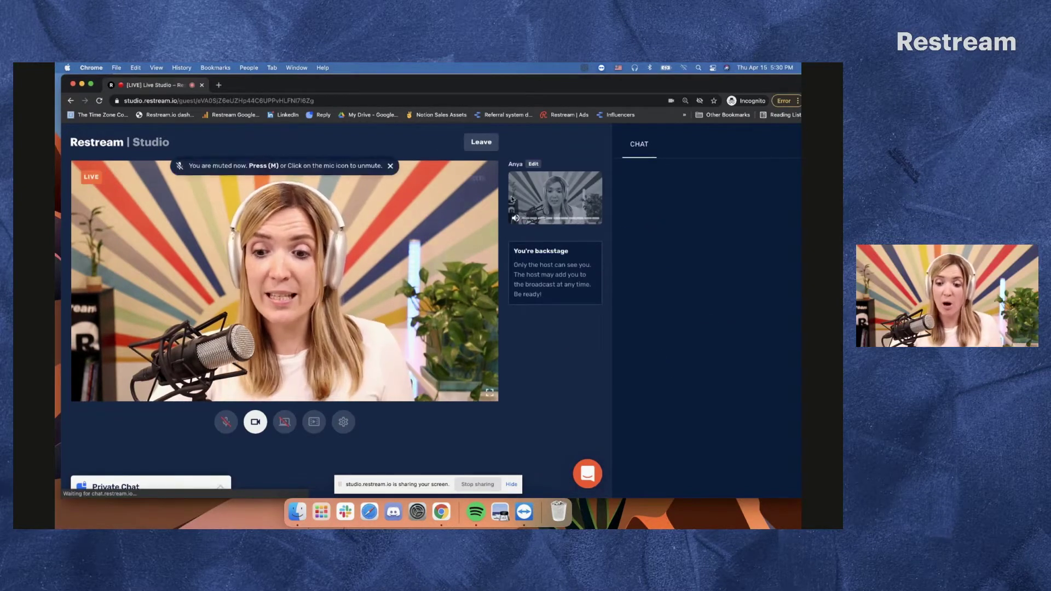
{"action": "key", "text": "XF86AudioMute"}
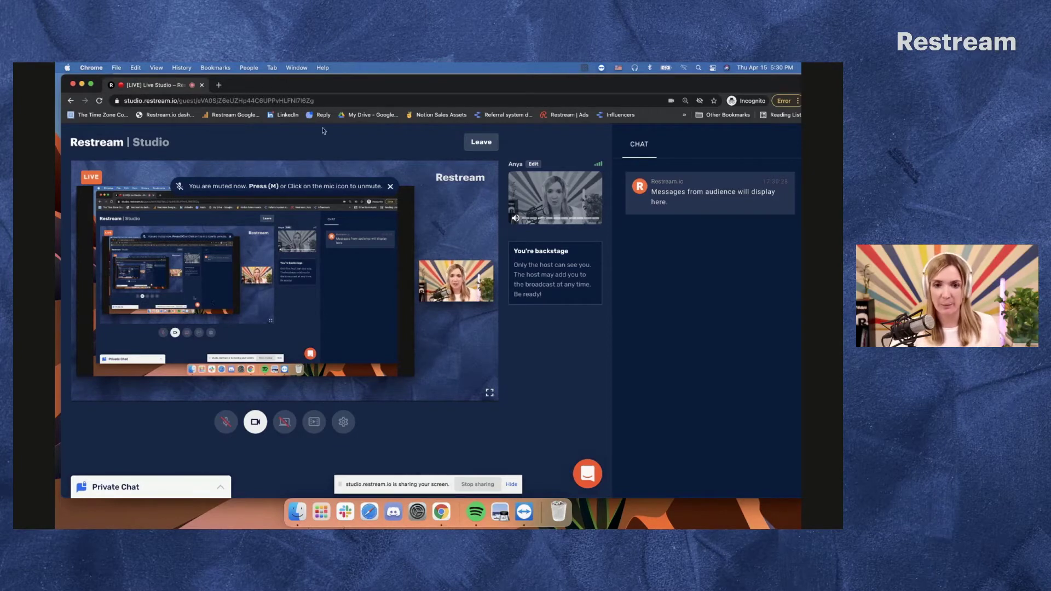
Put the guest on air from the host studio, check the guest window, and return the guest backstage.
{"action": "key", "text": "super+grave"}
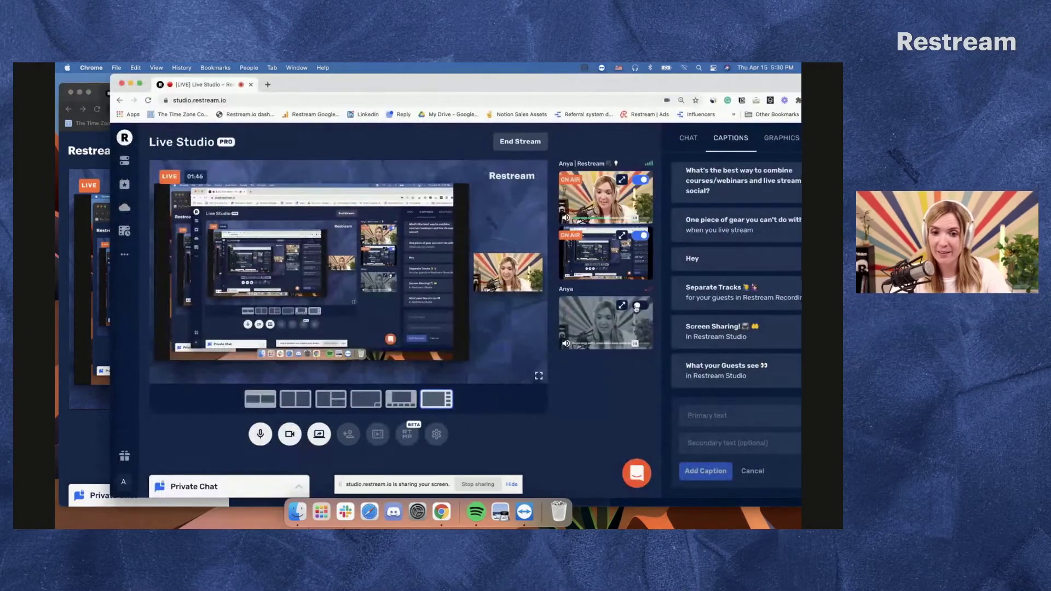
{"action": "left_click", "coordinate": [100, 468]}
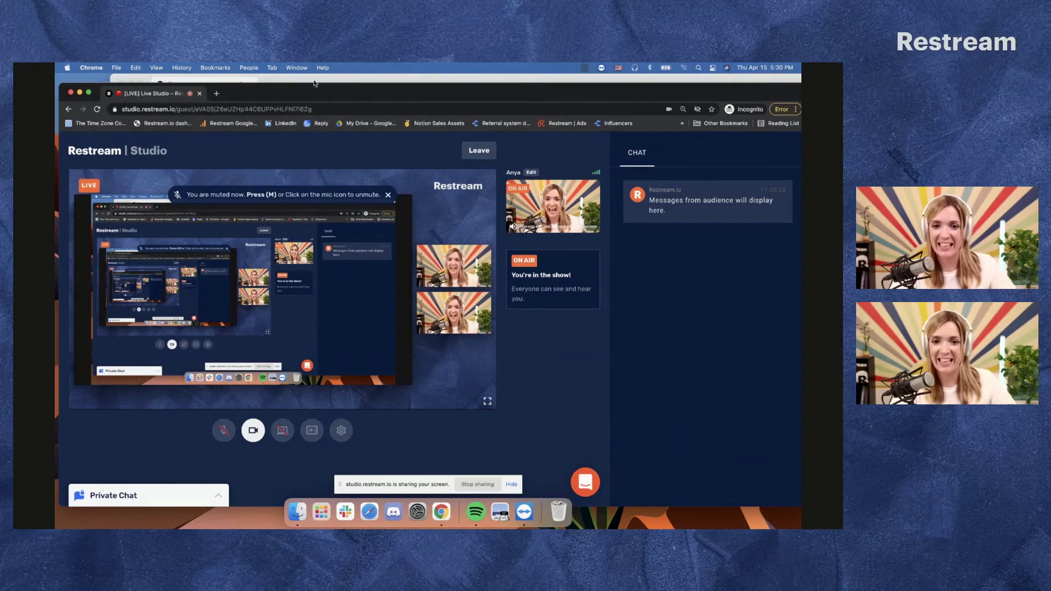
{"action": "left_click", "coordinate": [314, 80]}
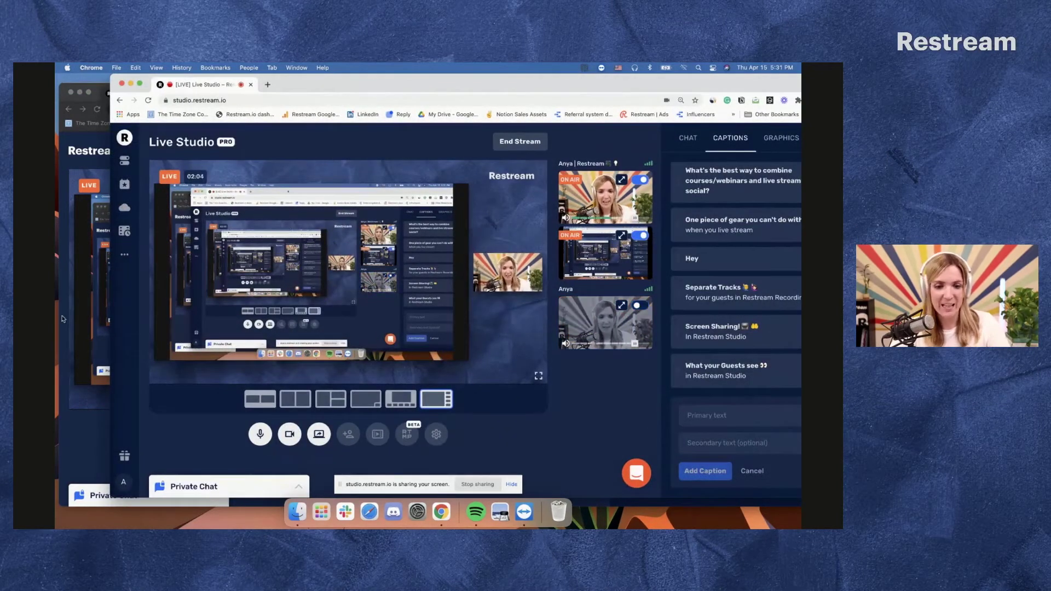
{"action": "key", "text": "super+grave"}
{"action": "left_click_drag", "start_coordinate": [462, 92], "coordinate": [459, 84]}
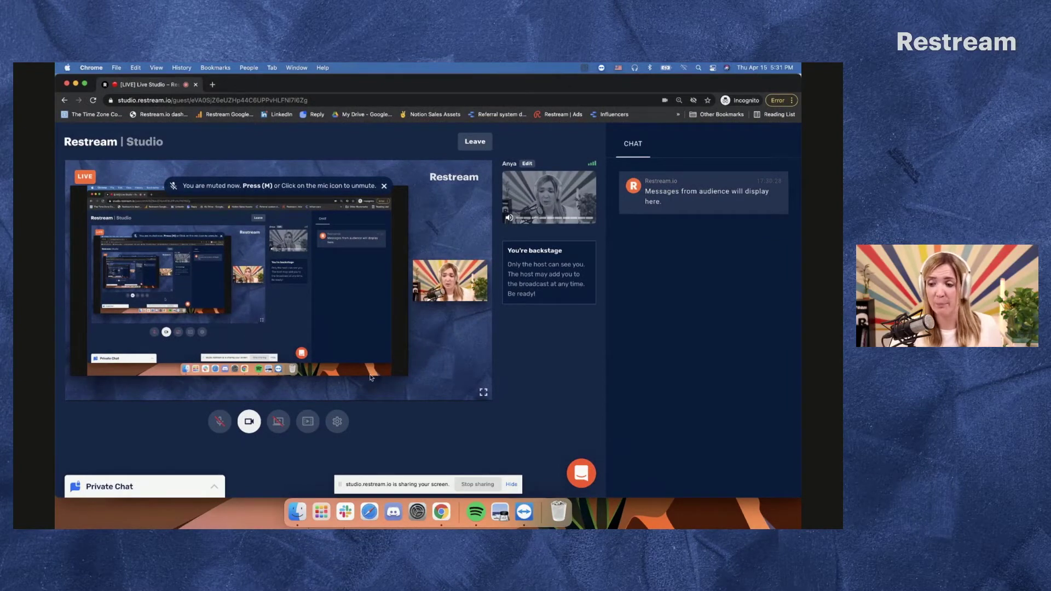
Switch the guest's camera off and back on, and view the choices for sharing the guest's screen.
{"action": "left_click", "coordinate": [248, 422]}
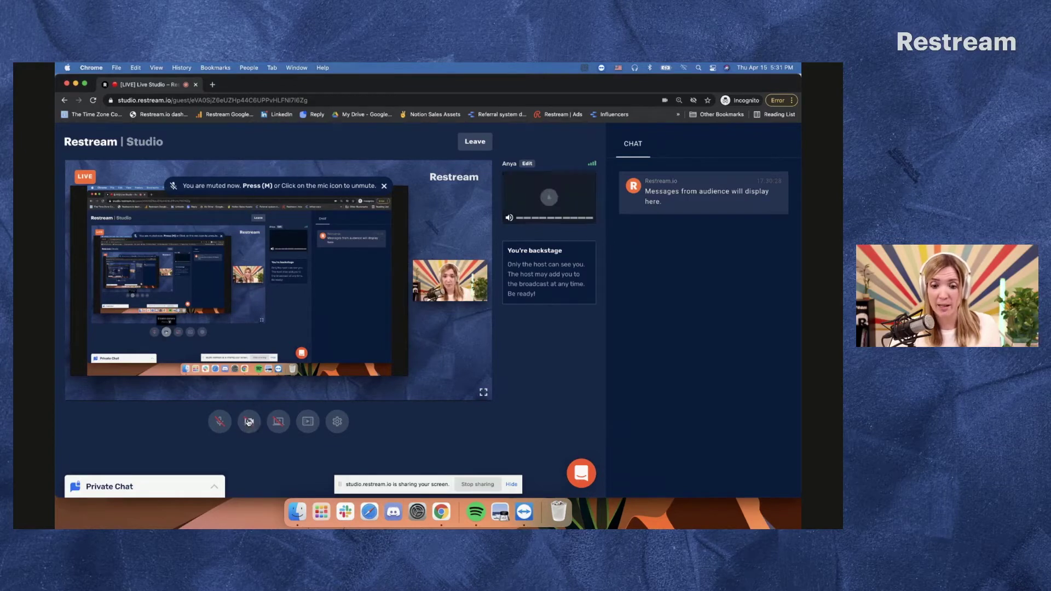
{"action": "left_click", "coordinate": [279, 422]}
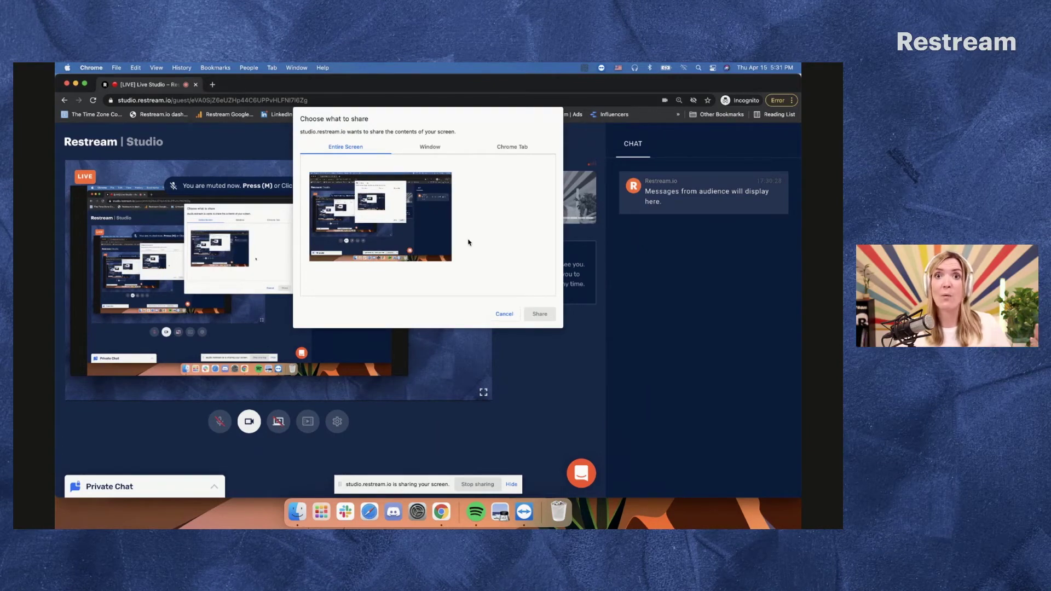
{"action": "left_click", "coordinate": [504, 314]}
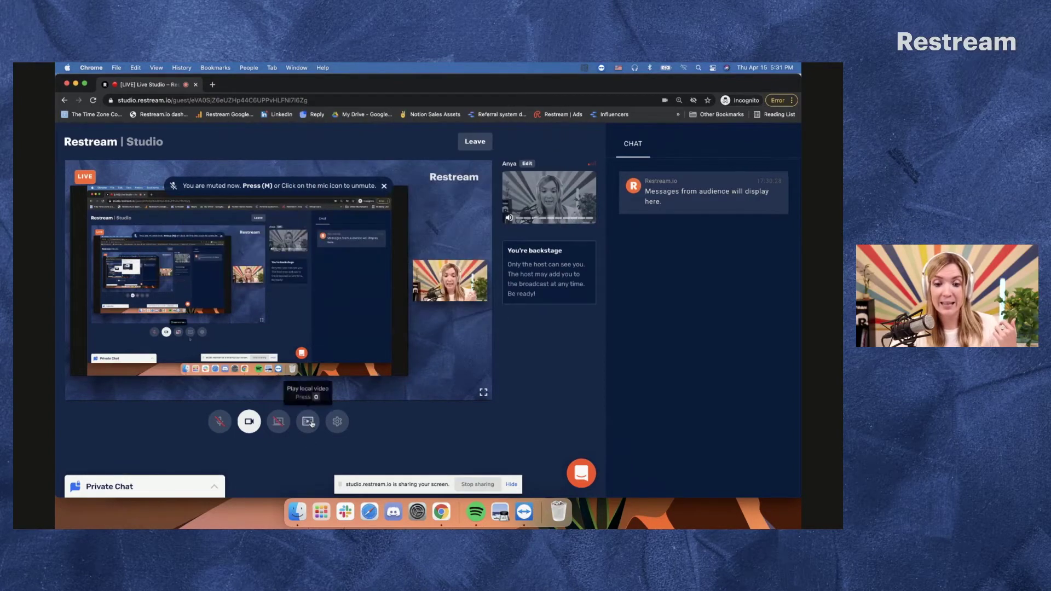
View the guest's file selection for playing a local video and the guest's video and audio settings.
{"action": "mouse_move", "coordinate": [310, 423]}
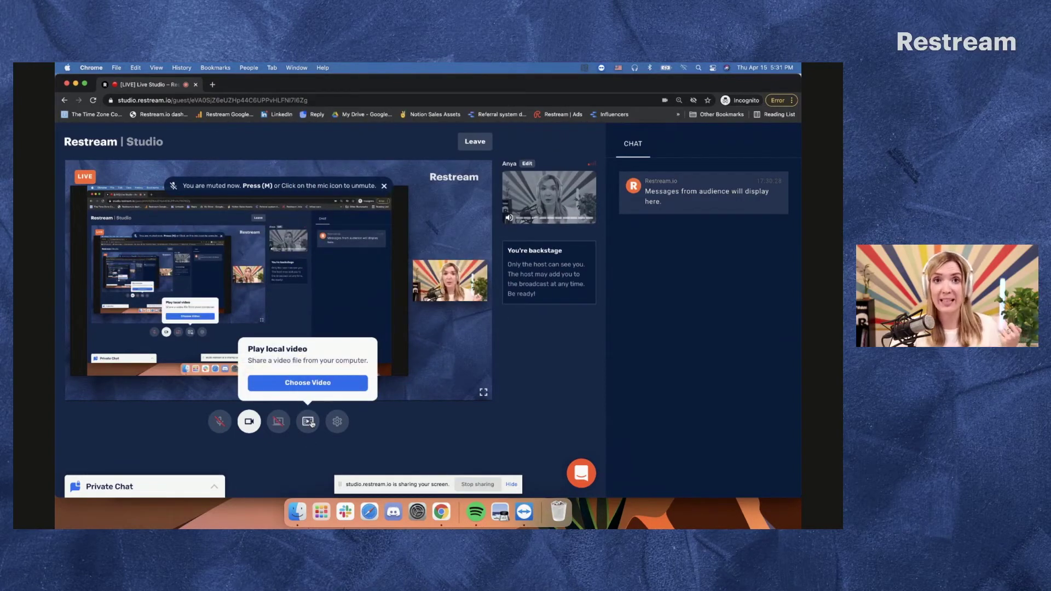
{"action": "left_click", "coordinate": [330, 386]}
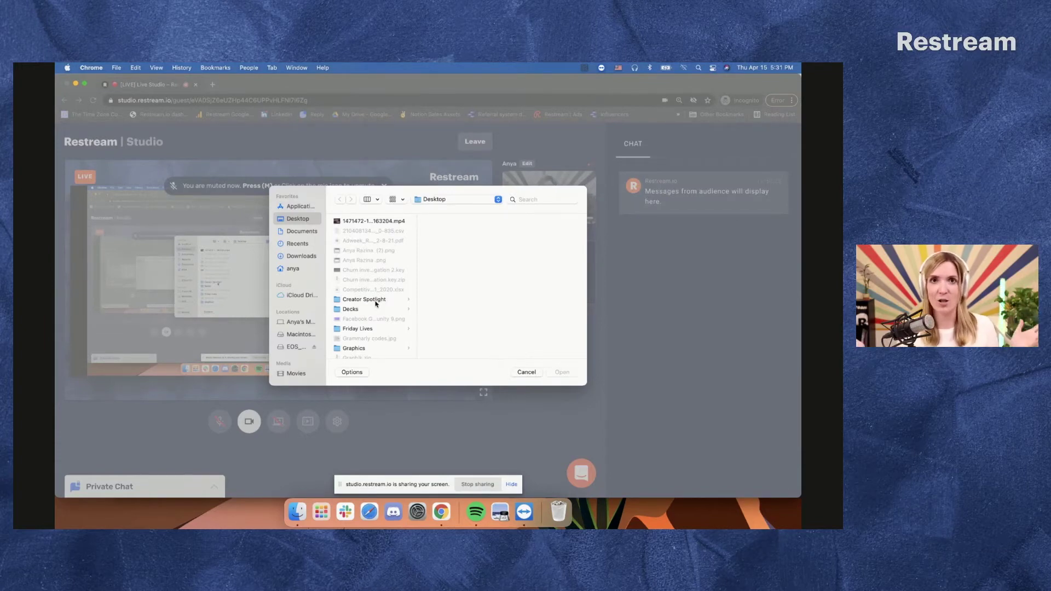
{"action": "left_click", "coordinate": [524, 373]}
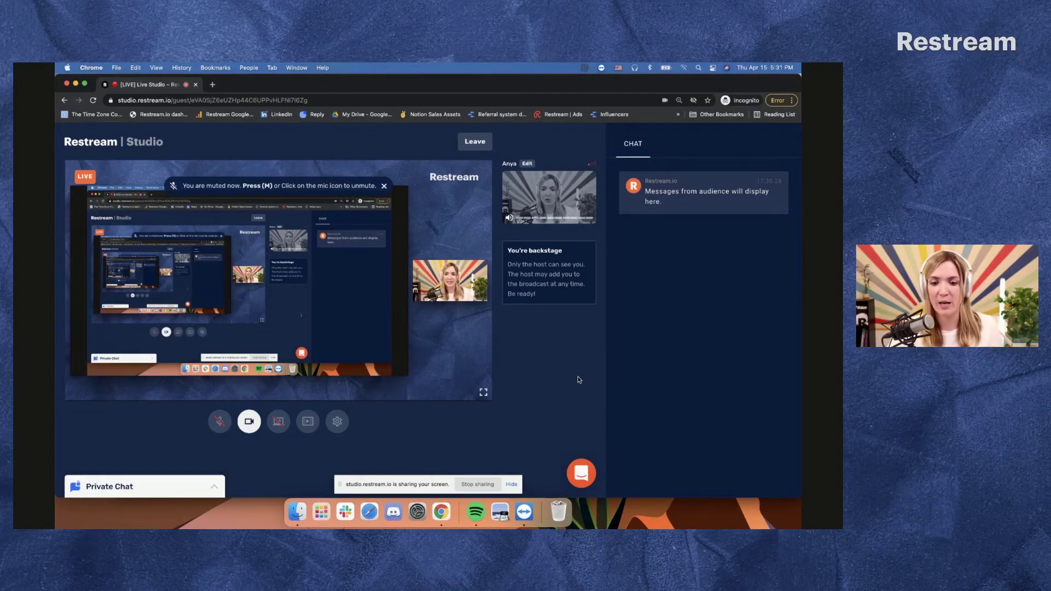
{"action": "left_click", "coordinate": [338, 421]}
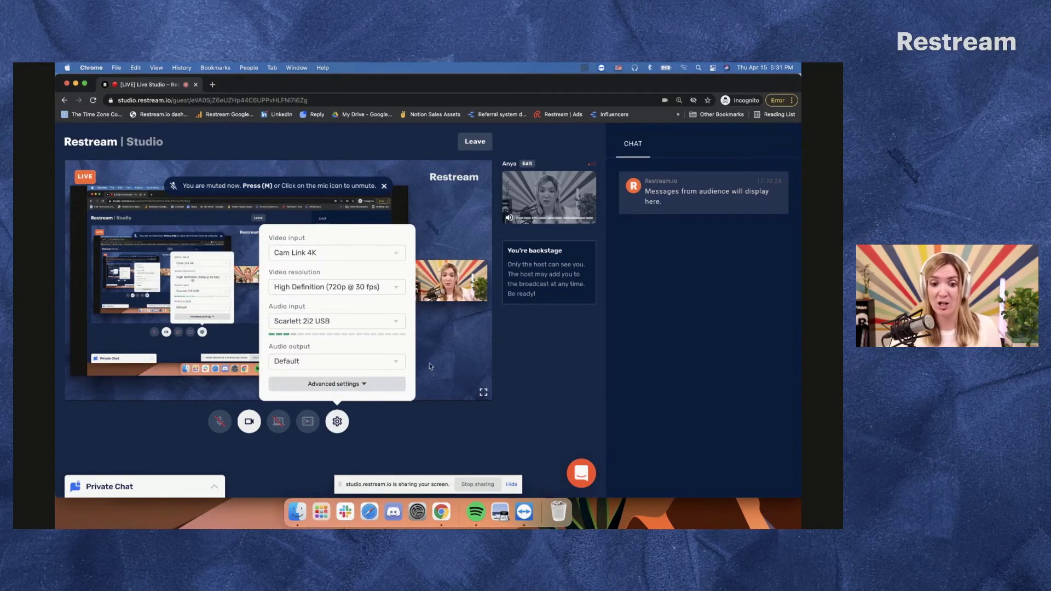
{"action": "left_click", "coordinate": [411, 440]}
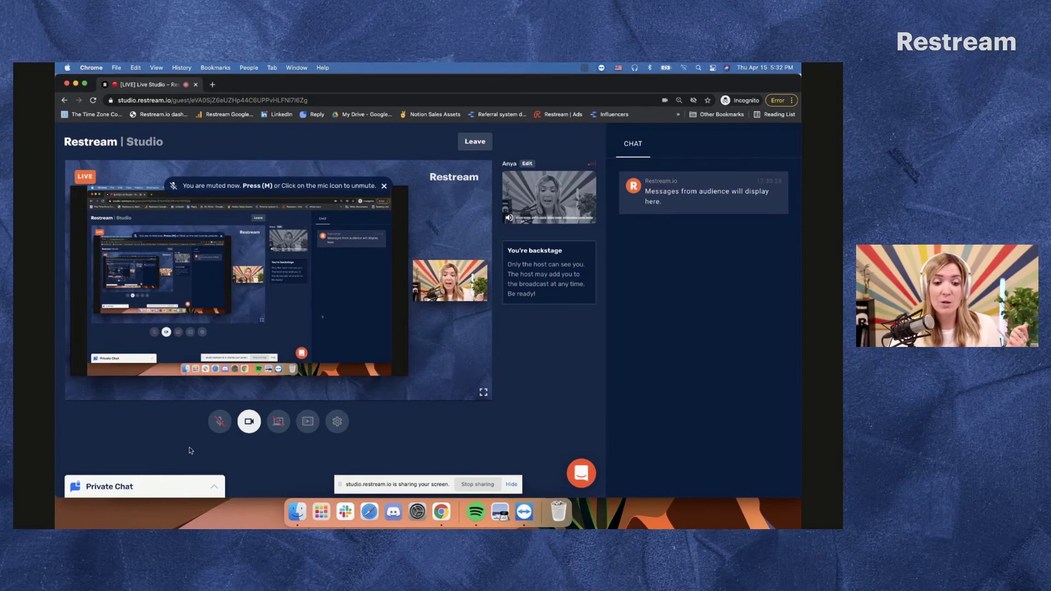
Send the message "Hey" in the guest's private chat.
{"action": "left_click", "coordinate": [156, 485]}
{"action": "type", "text": "Hey"}
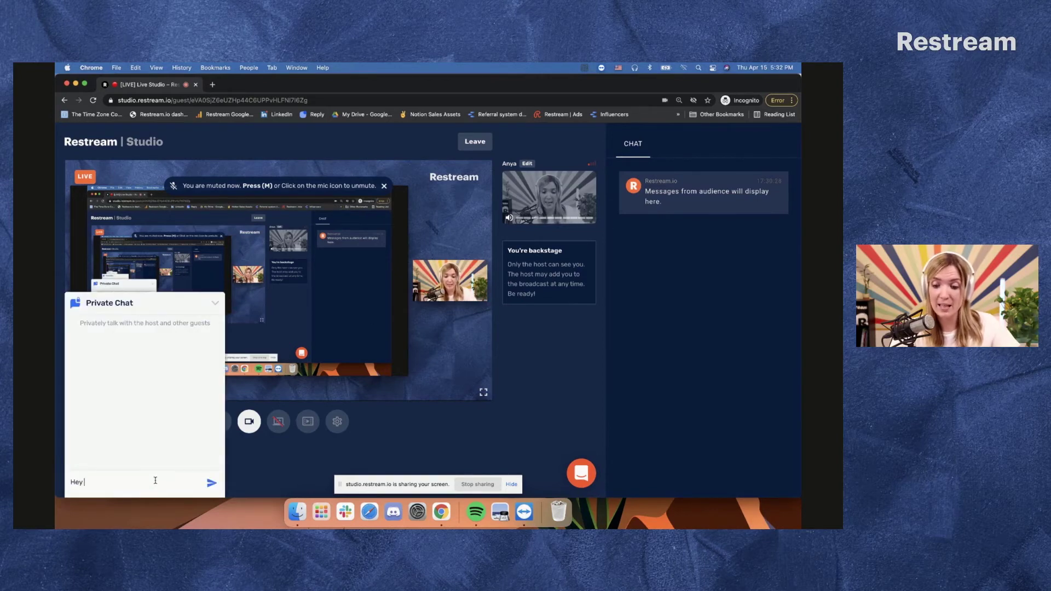
{"action": "key", "text": "Return"}
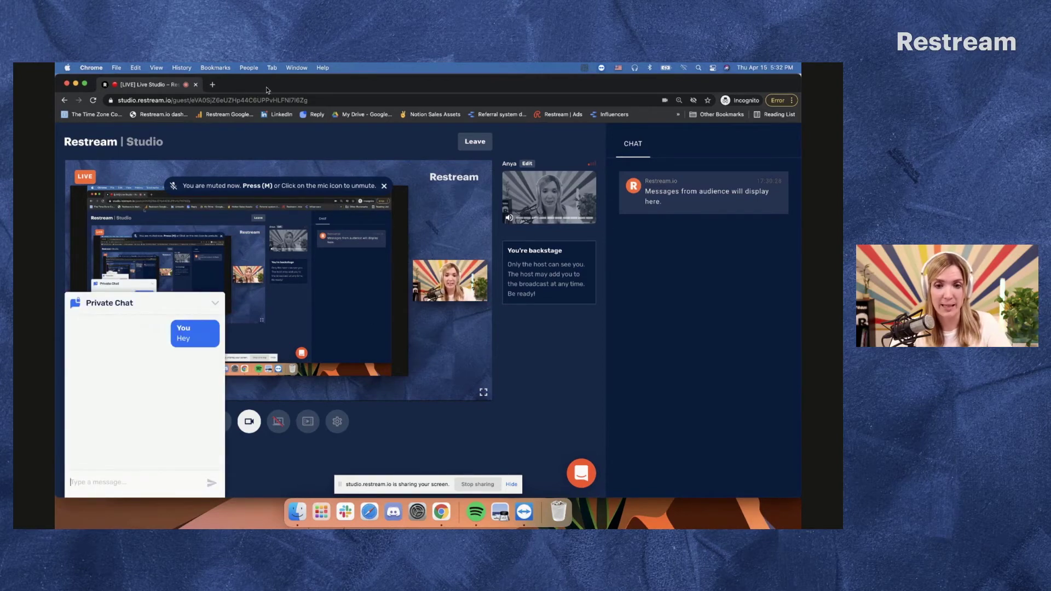
Reply "Hi there" in the private chat from the host studio and collapse the chat.
{"action": "key", "text": "super+grave"}
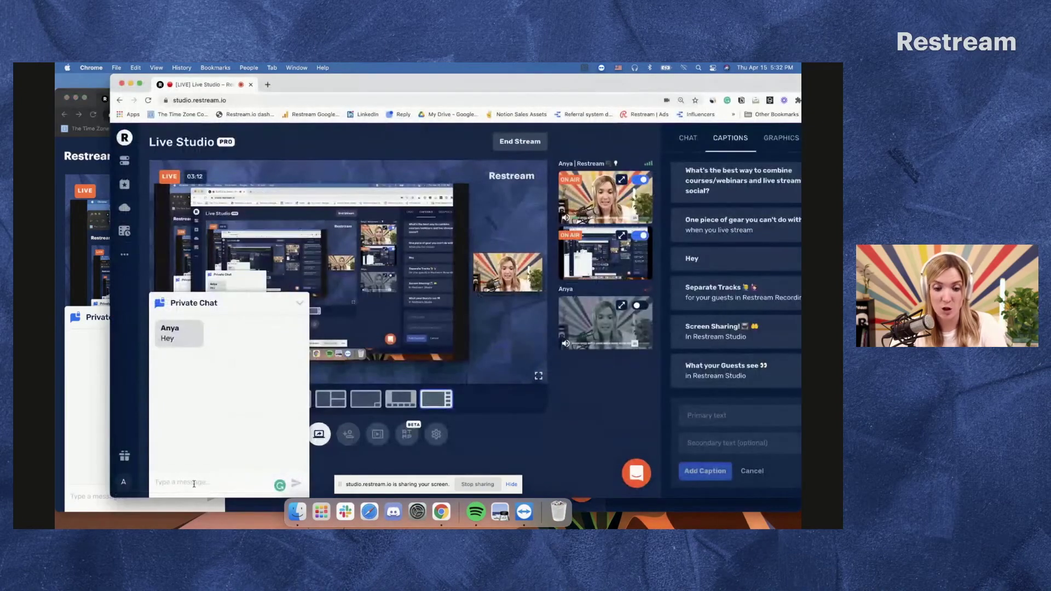
{"action": "left_click", "coordinate": [194, 484]}
{"action": "type", "text": "Hi there"}
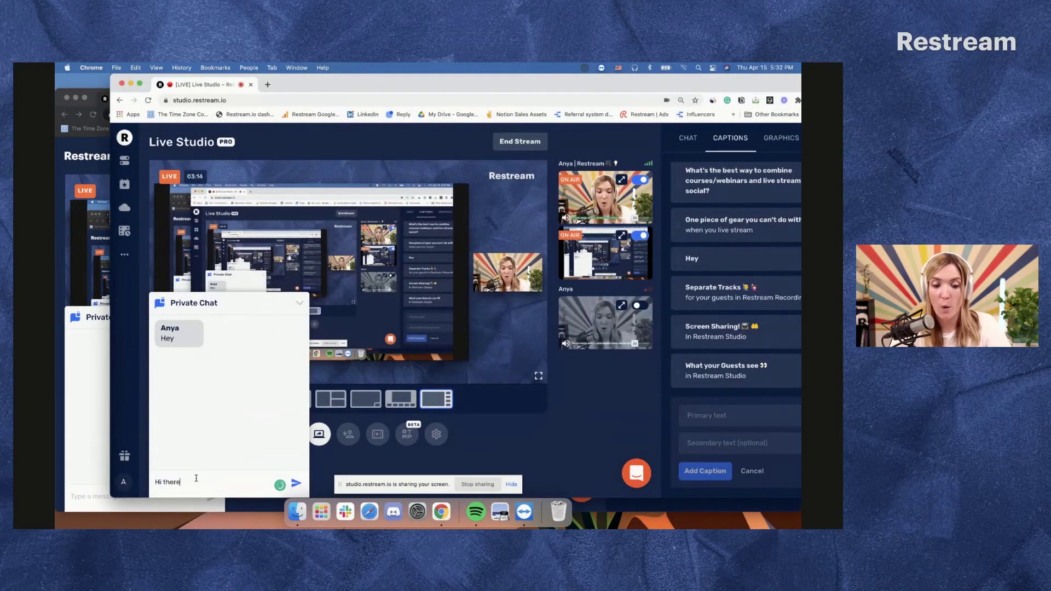
{"action": "key", "text": "Return"}
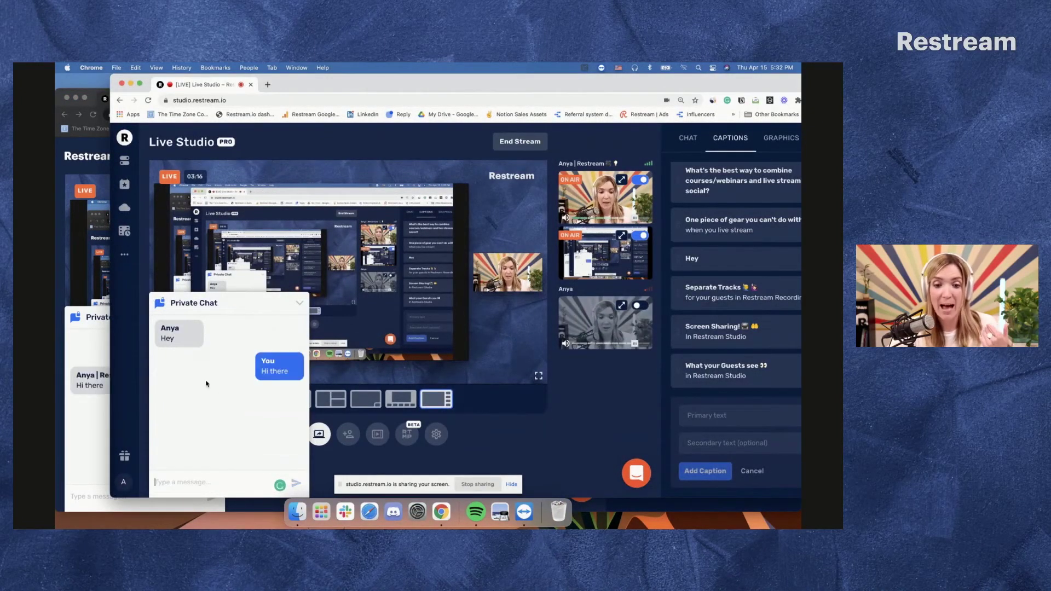
{"action": "left_click", "coordinate": [300, 303]}
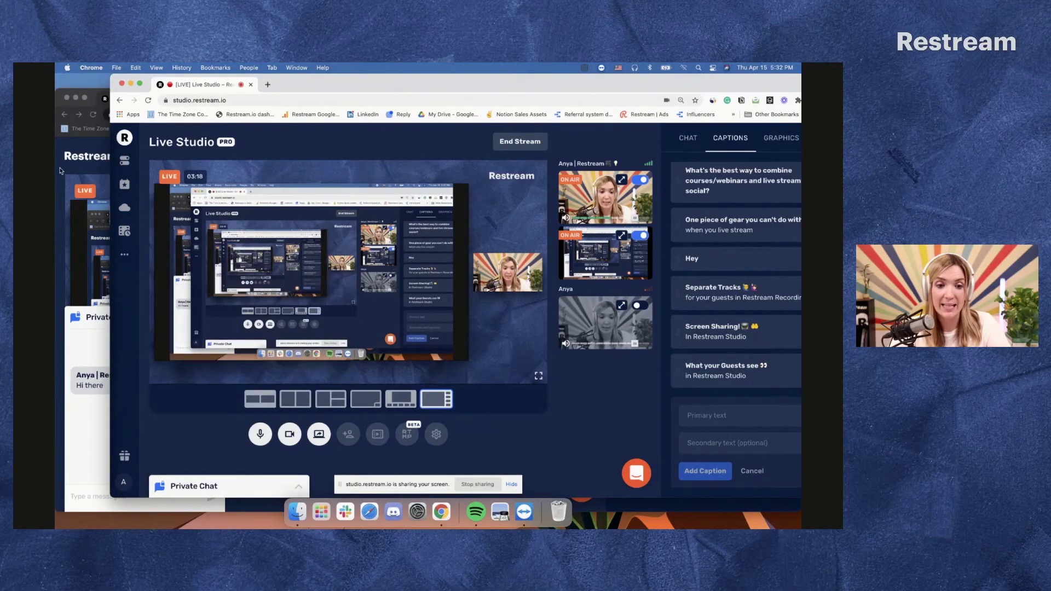
Collapse the private chat in the guest window and leave the stream as the guest.
{"action": "left_click", "coordinate": [91, 182]}
{"action": "left_click_drag", "start_coordinate": [337, 67], "coordinate": [372, 82]}
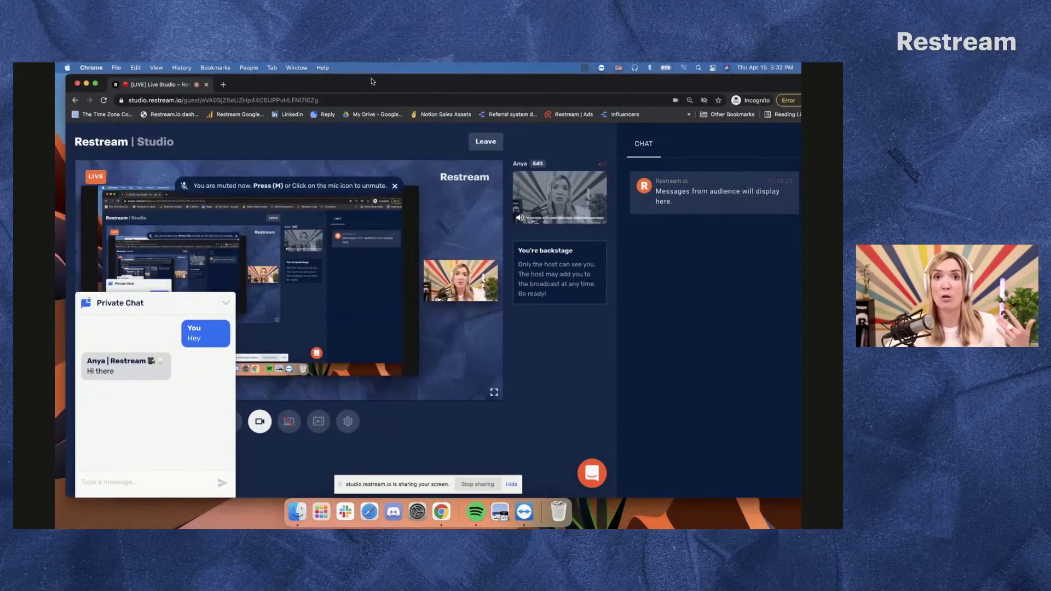
{"action": "left_click", "coordinate": [224, 301]}
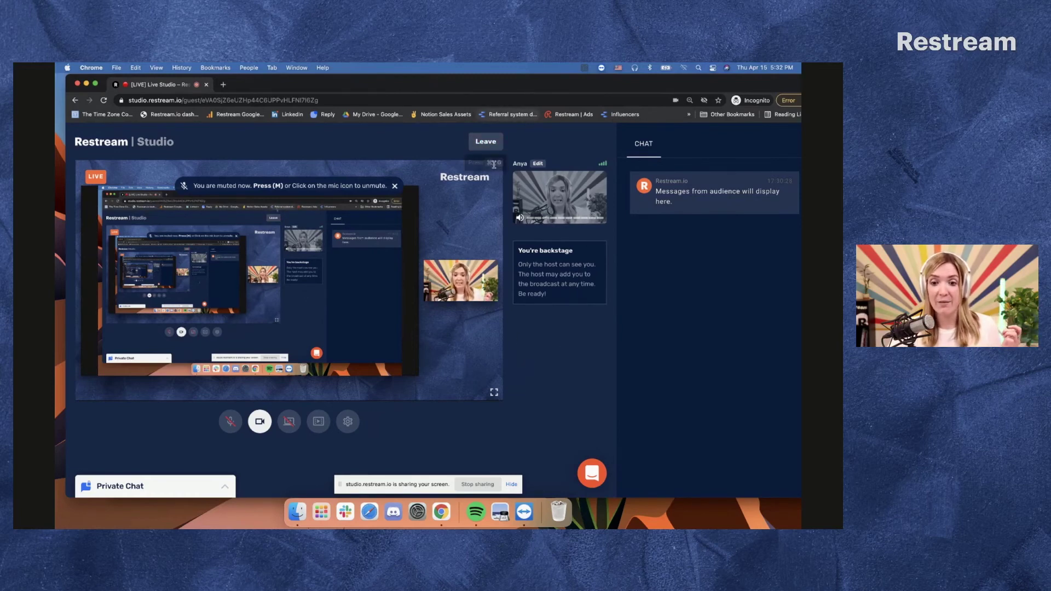
{"action": "left_click", "coordinate": [493, 143]}
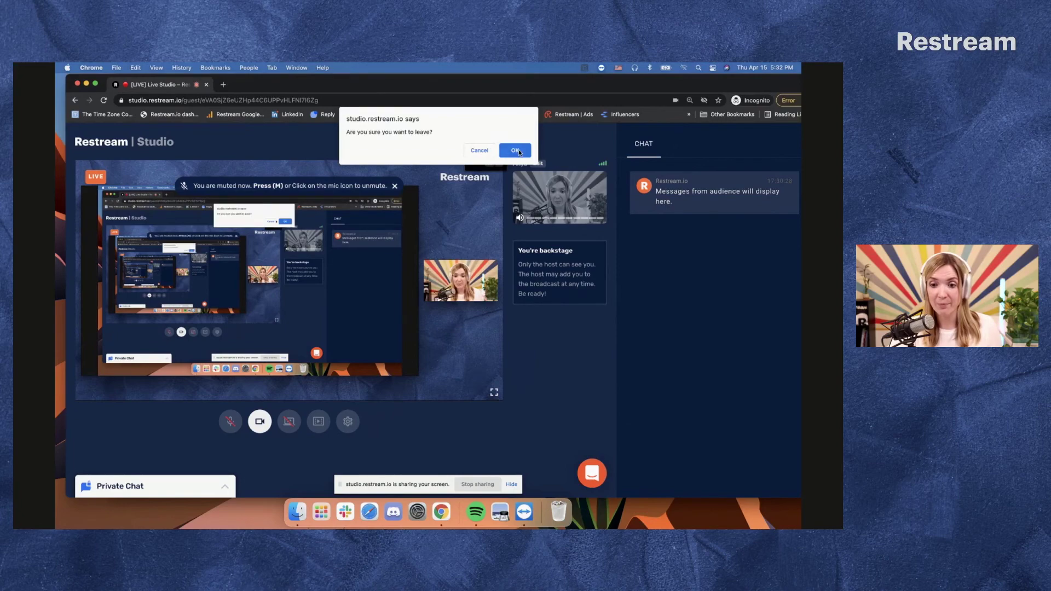
{"action": "left_click", "coordinate": [517, 152]}
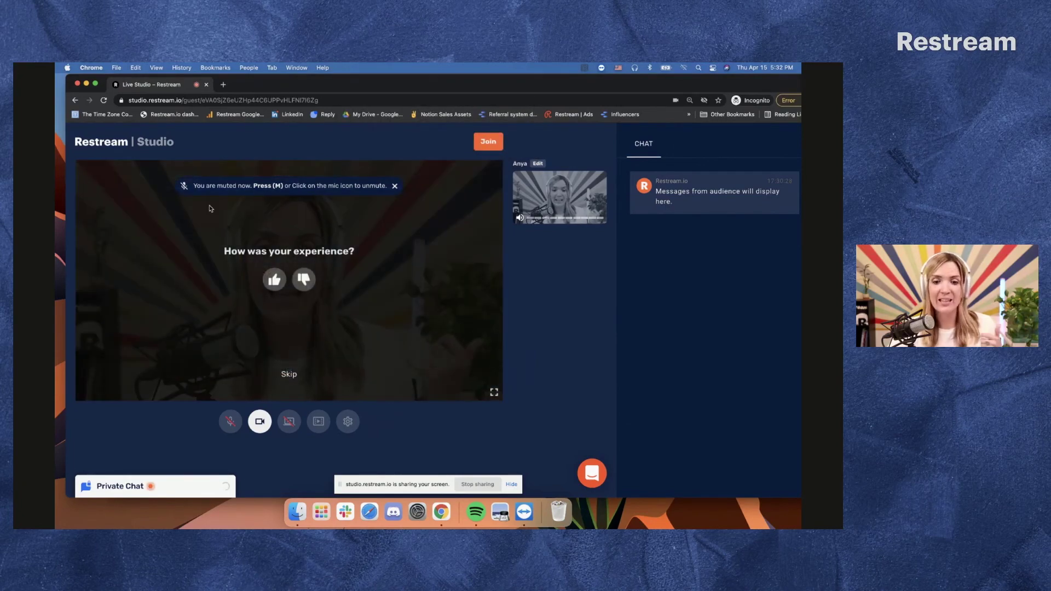